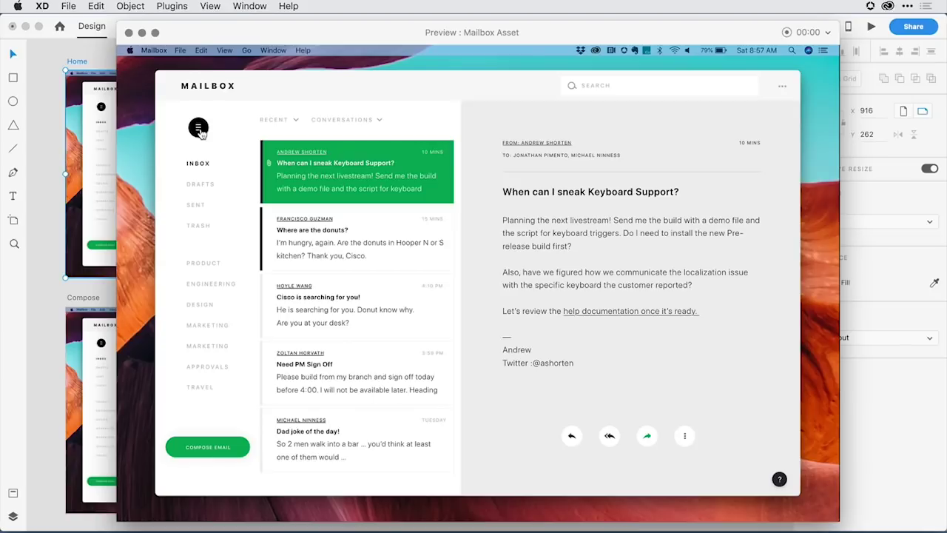
click(200, 130)
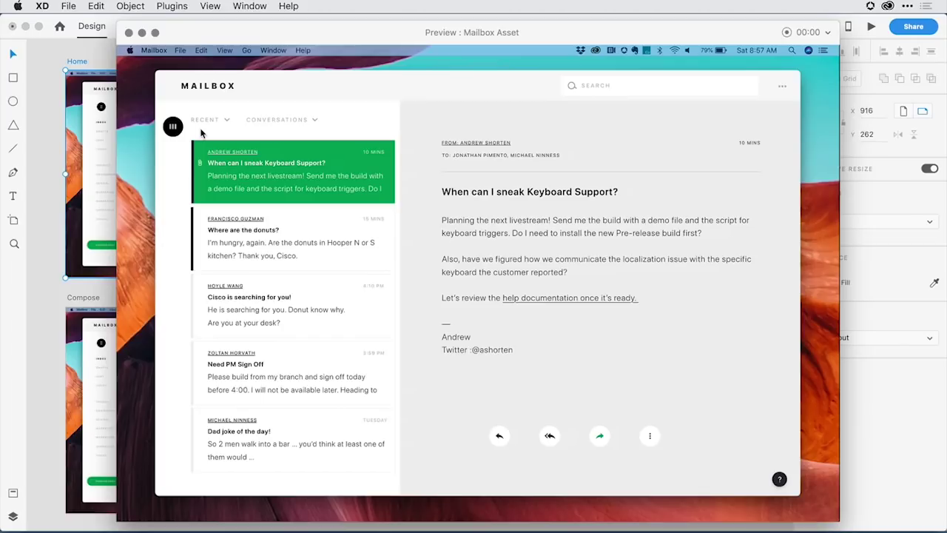
click(258, 222)
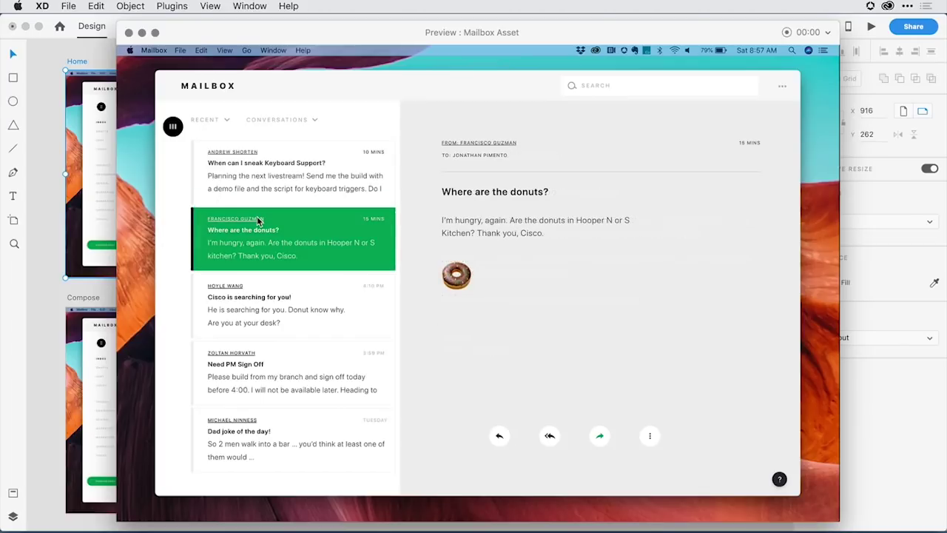
click(238, 301)
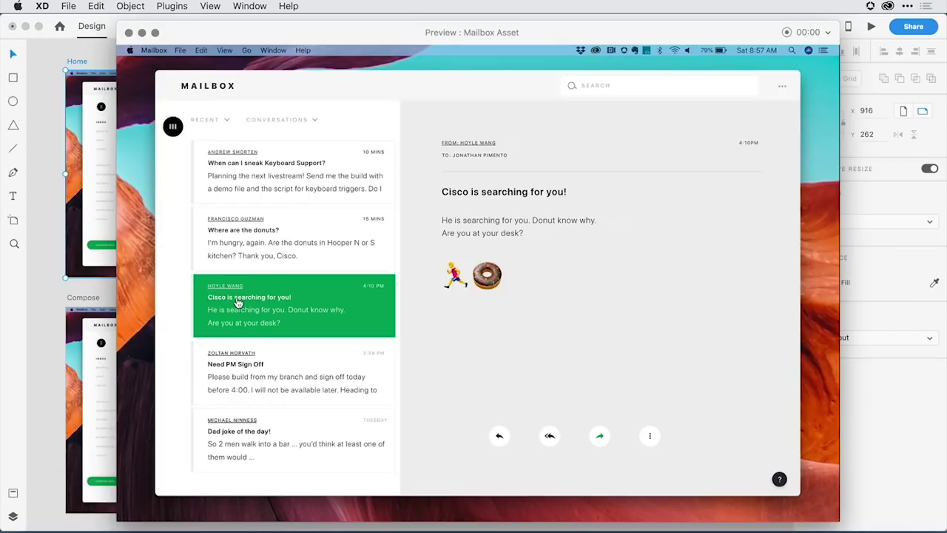
click(247, 243)
click(253, 176)
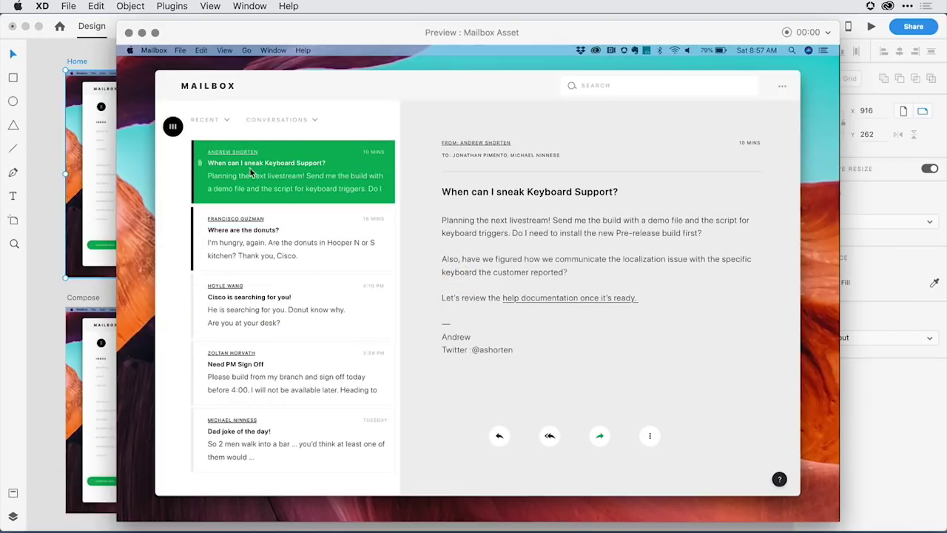
click(176, 130)
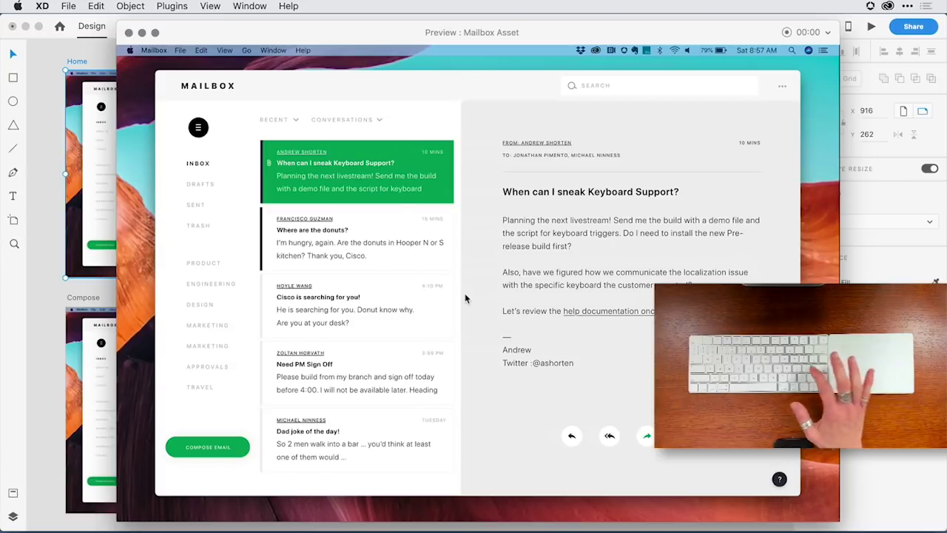
key(Left)
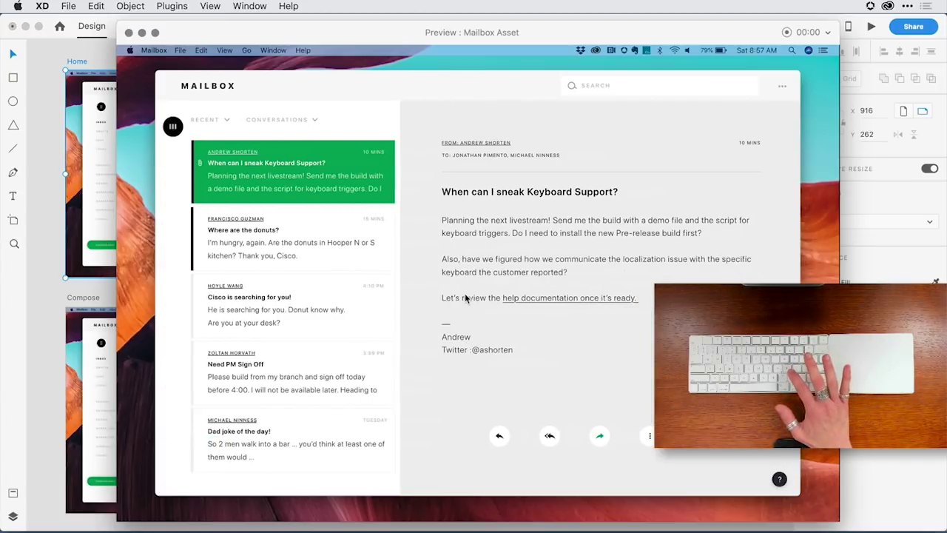
key(Down)
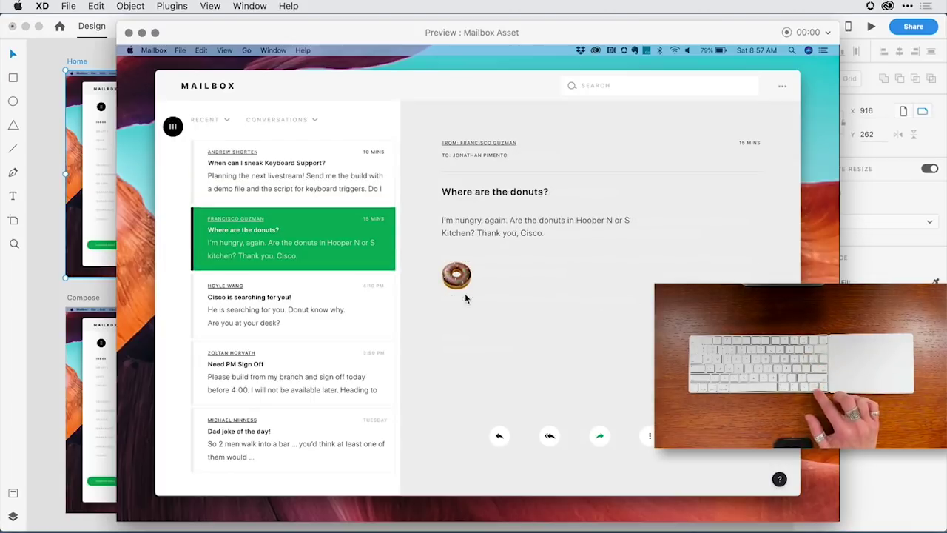
key(Down)
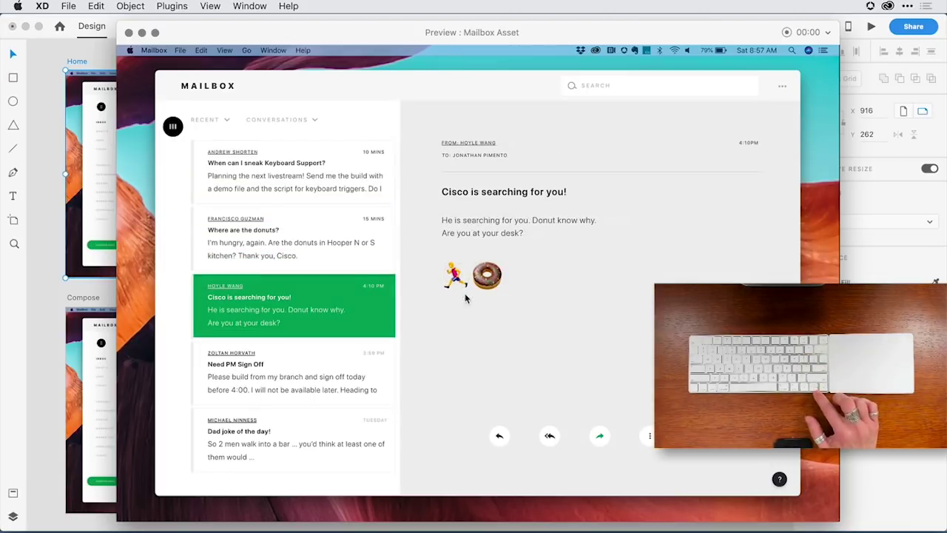
key(Up)
key(Up)
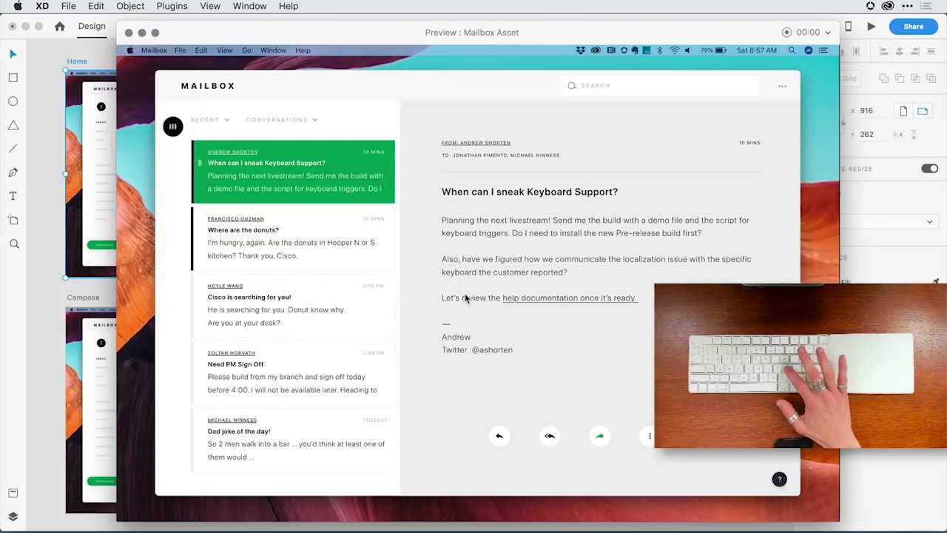
key(Left)
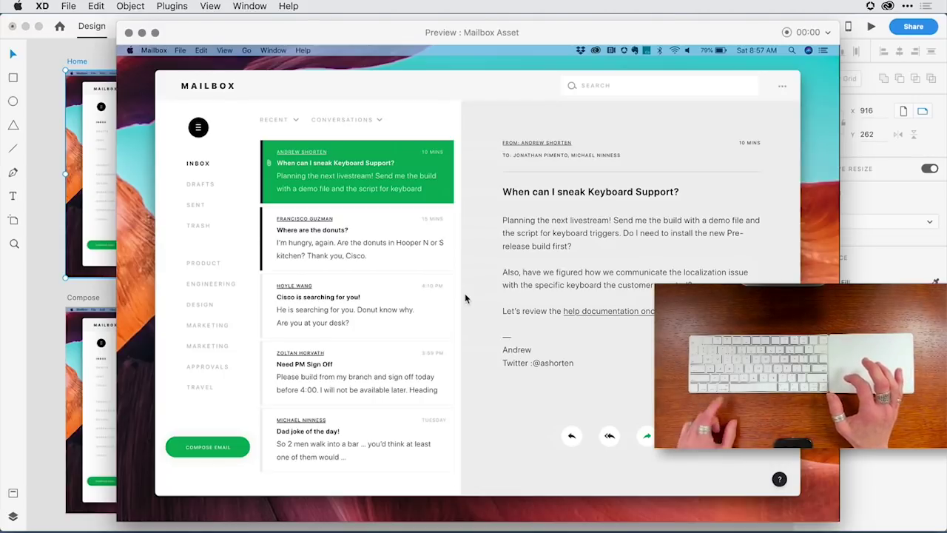
key(c)
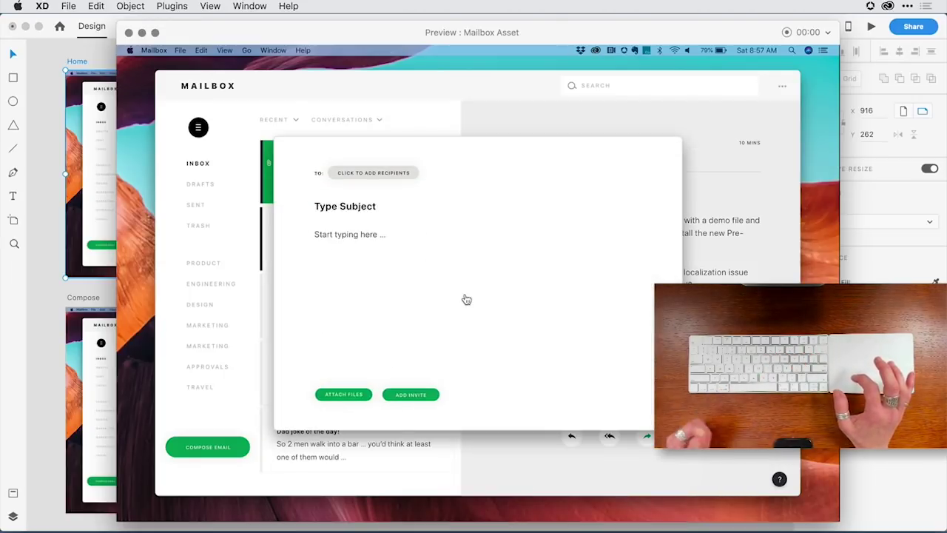
key(Escape)
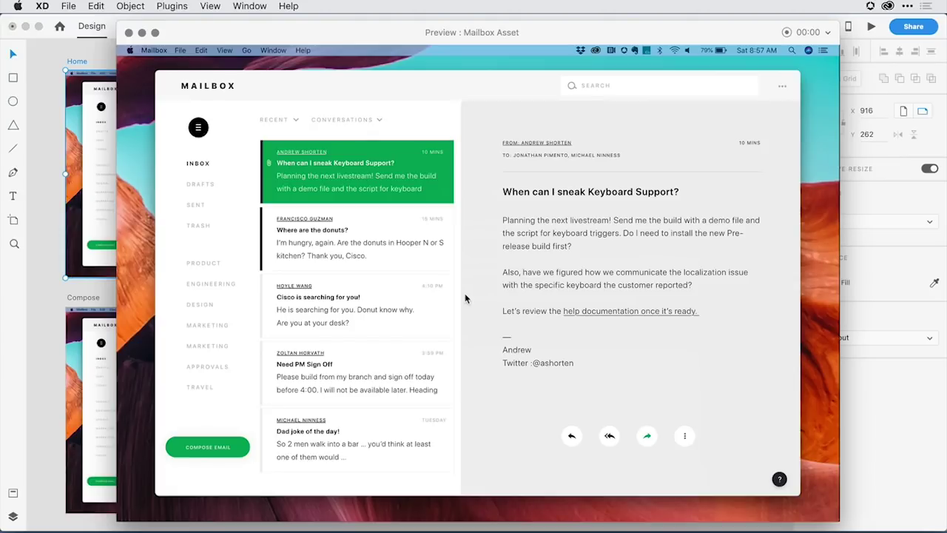
- Close the Mailbox preview, switch to Prototype mode, and select all to reveal Home's interaction wires
key(super+w)
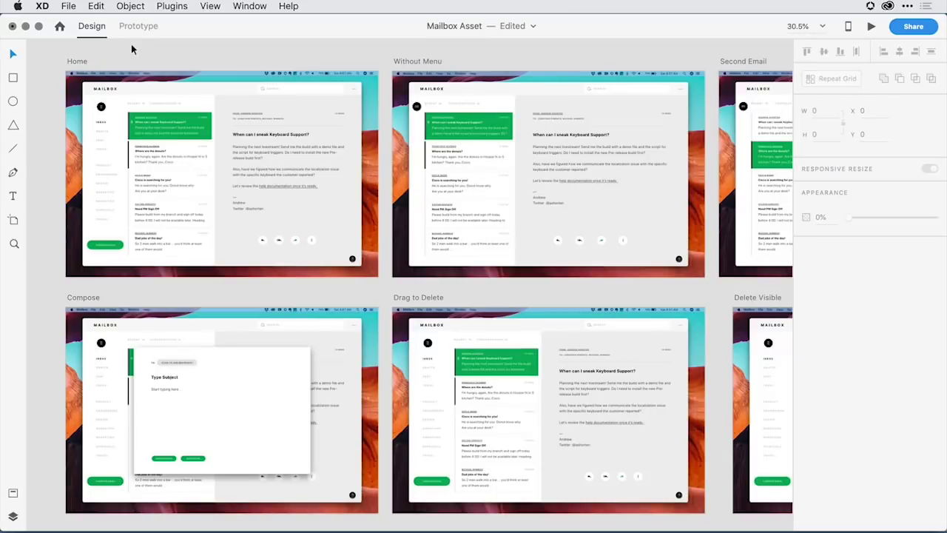
click(139, 26)
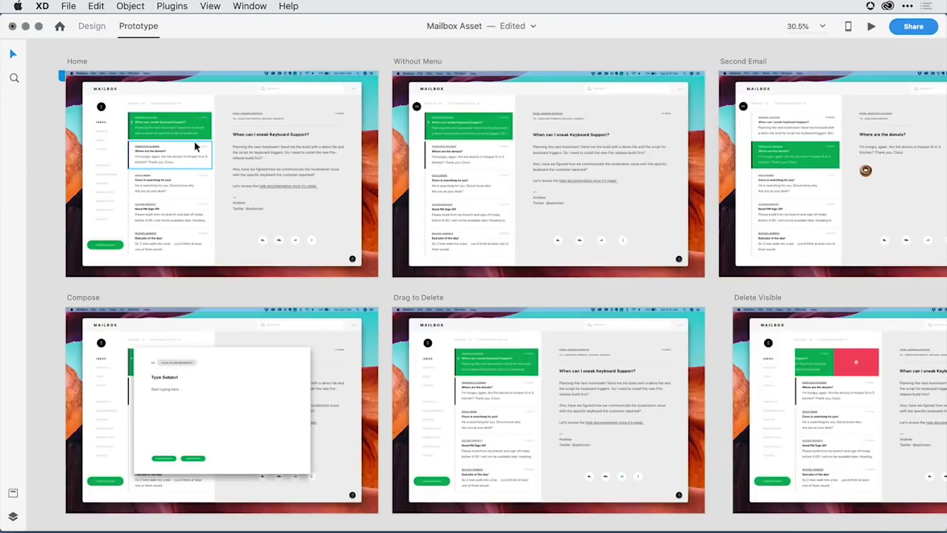
scroll(195, 146, up, 5)
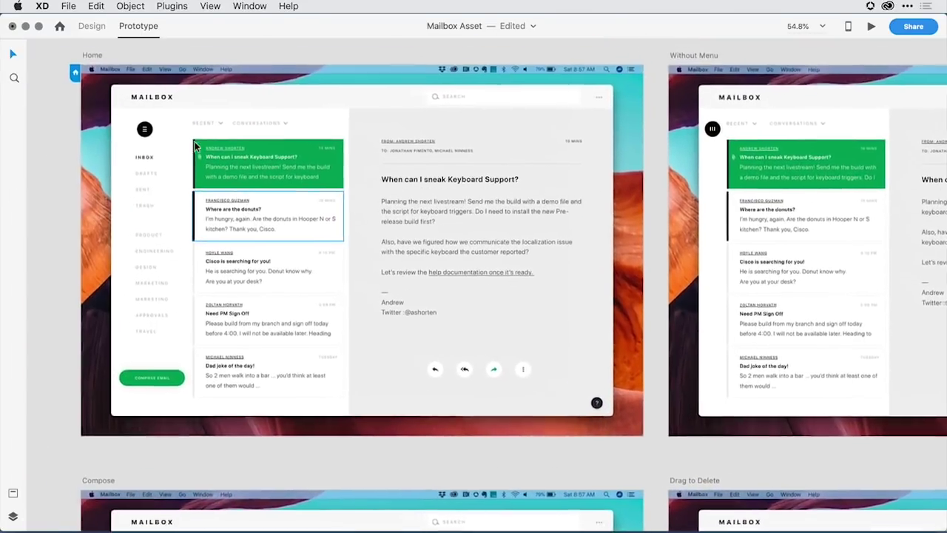
scroll(195, 147, down, 2)
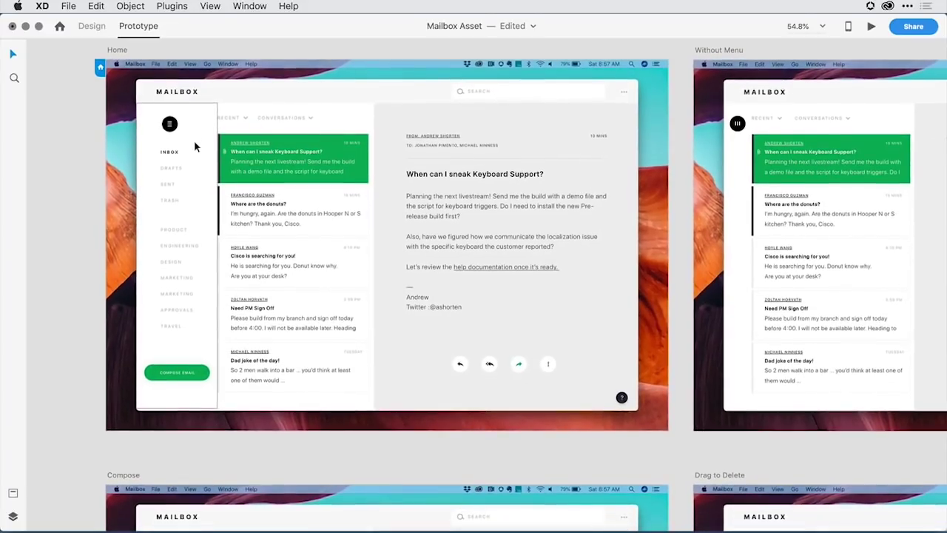
scroll(196, 146, up, 1)
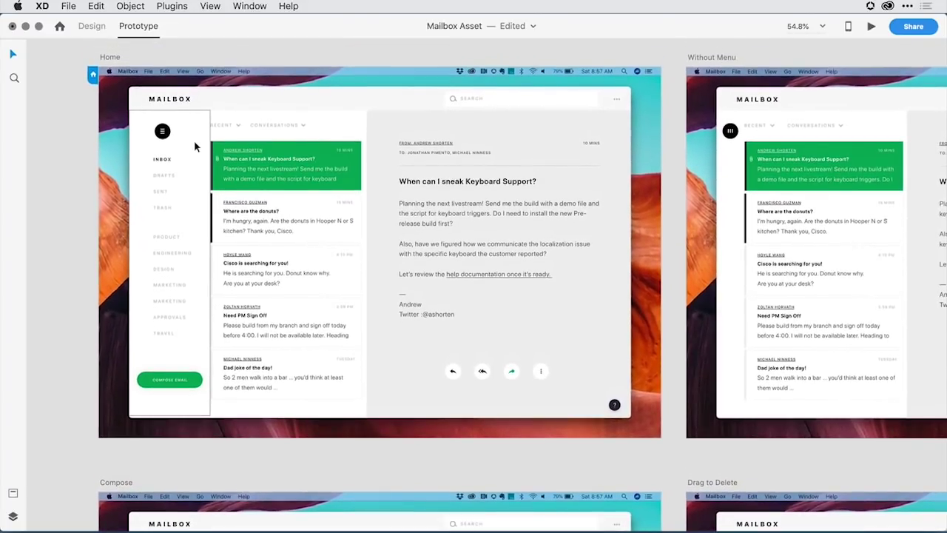
key(super+a)
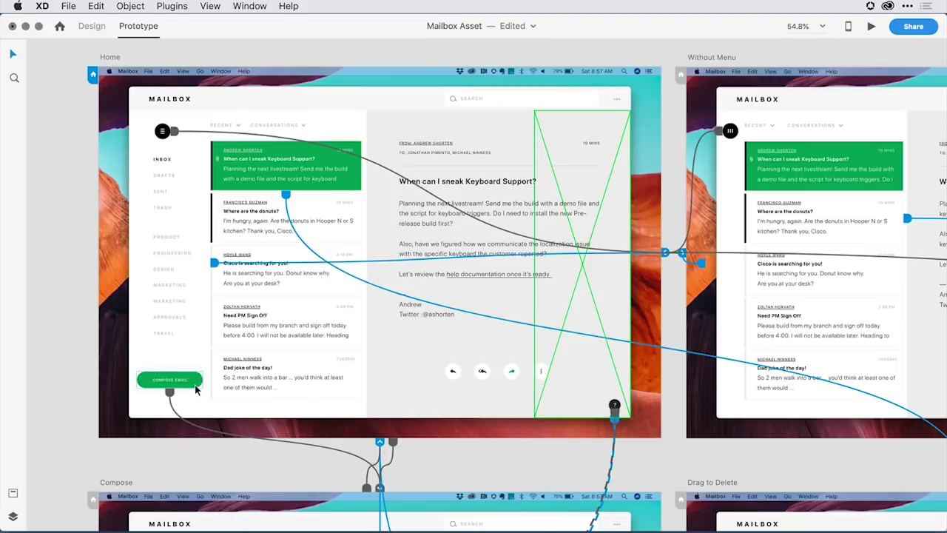
- Inspect the Compose Email button's interaction, then bring the Compose artboard into view
click(170, 392)
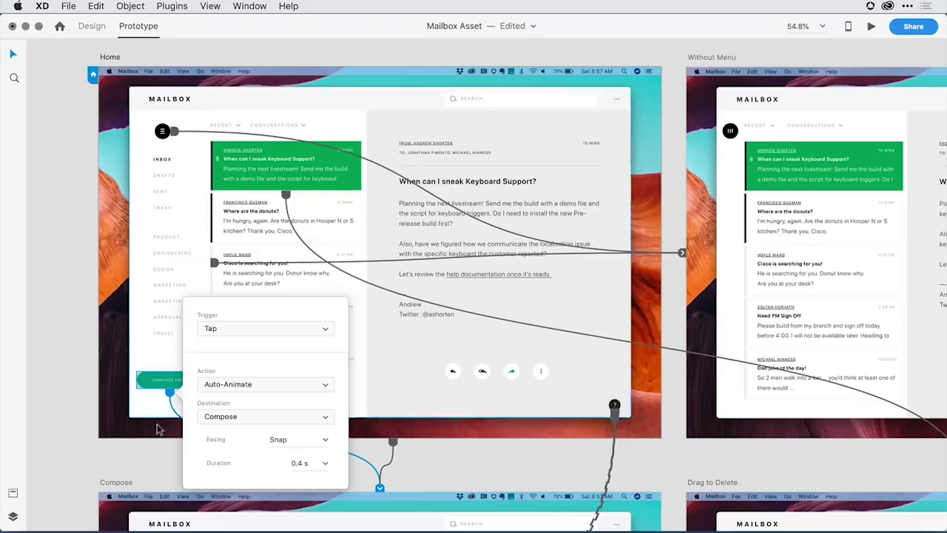
click(137, 452)
drag(422, 476, 430, 346)
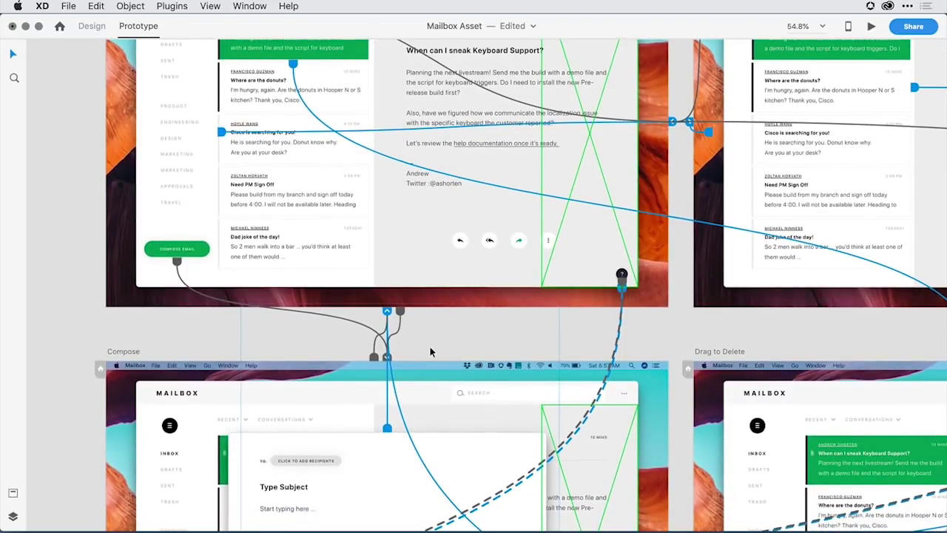
- Open the Compose artboard's interaction to Home, keeping the Keys & Gamepad trigger, and select its Esc key
click(374, 358)
click(290, 277)
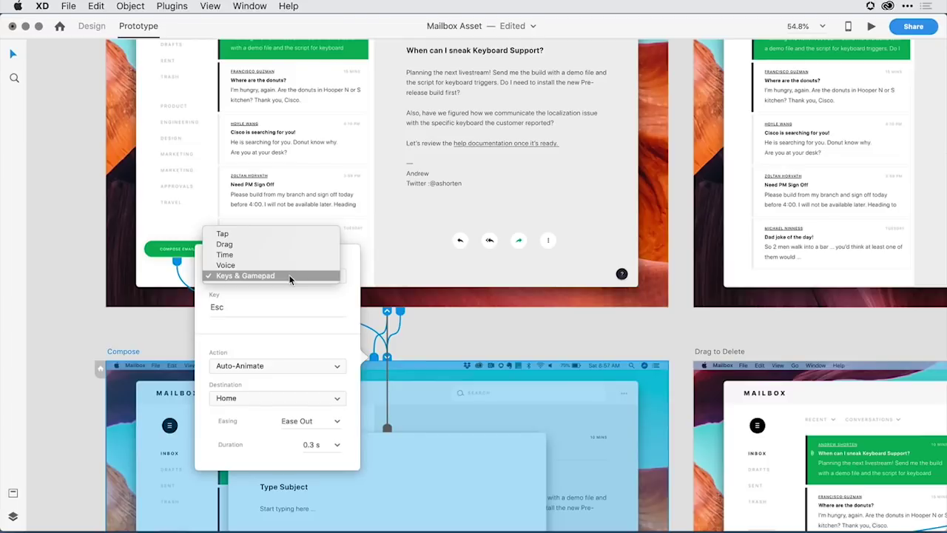
click(290, 277)
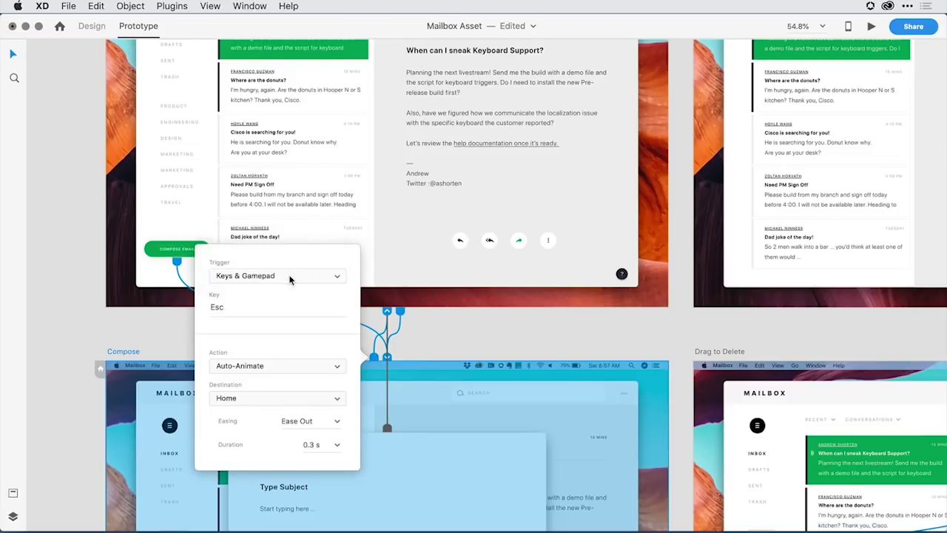
click(253, 309)
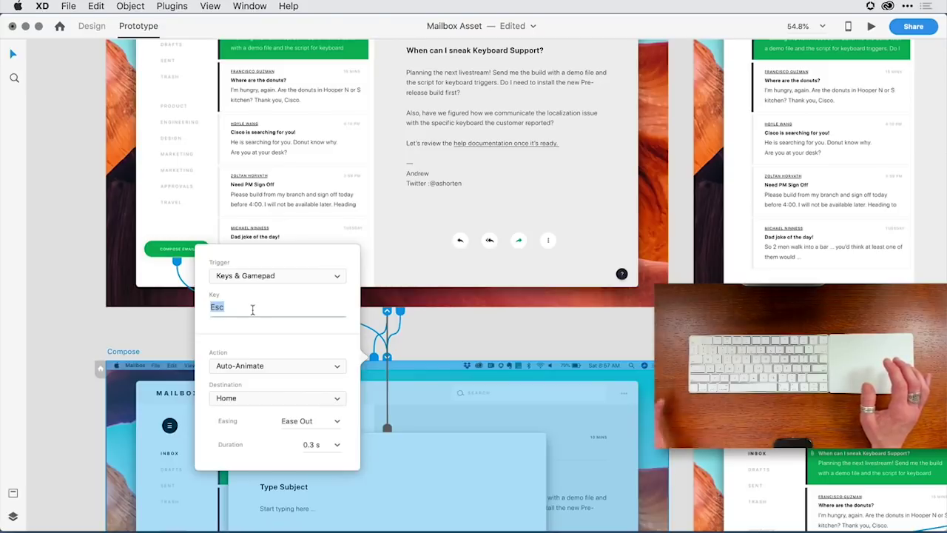
- Change the Compose trigger key to 3, restore it to Esc, and close the interaction settings
key(3)
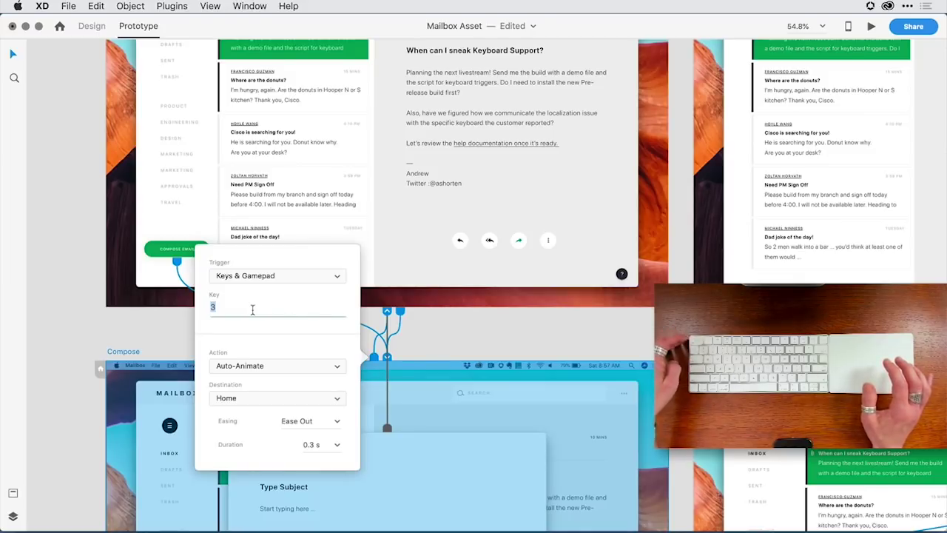
key(Escape)
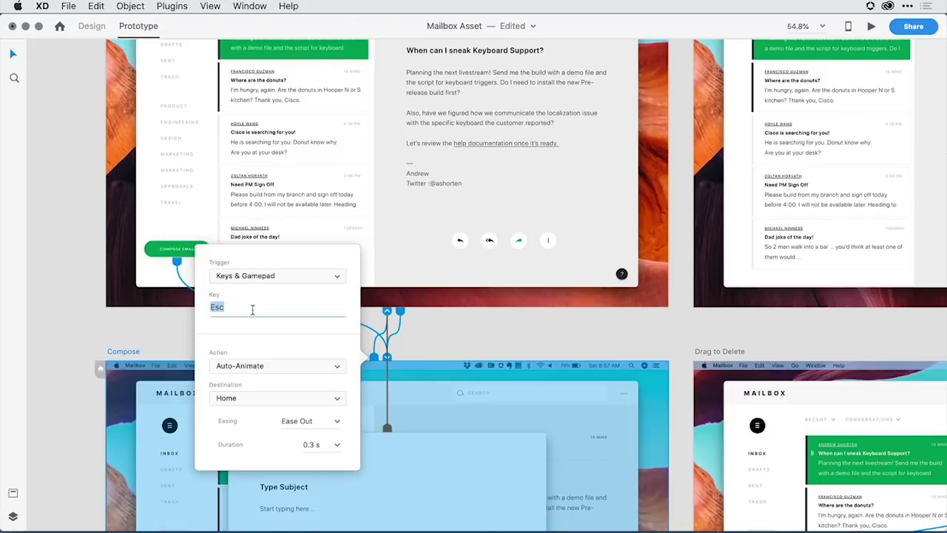
click(125, 334)
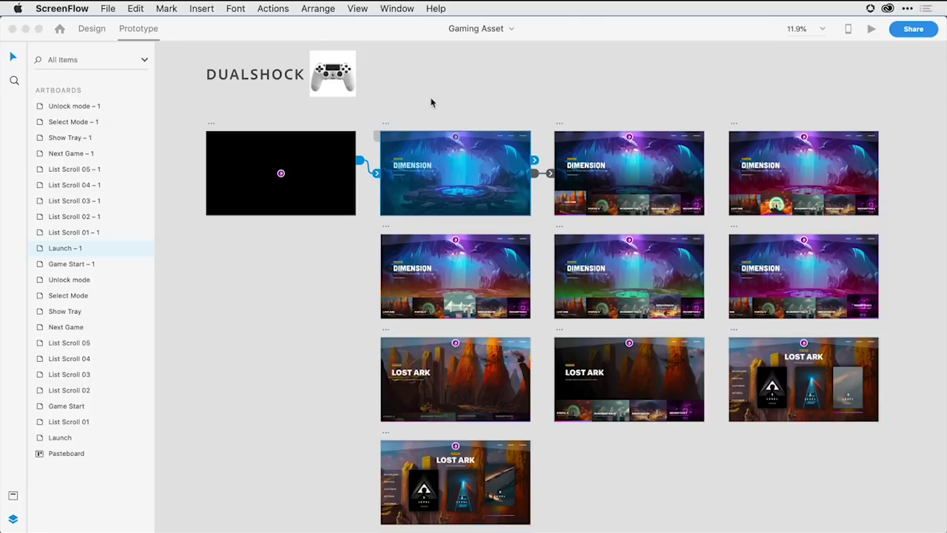
- Preview the Gaming Asset prototype with Cmd+Return, starting on the DIMENSION screen
key(super+Return)
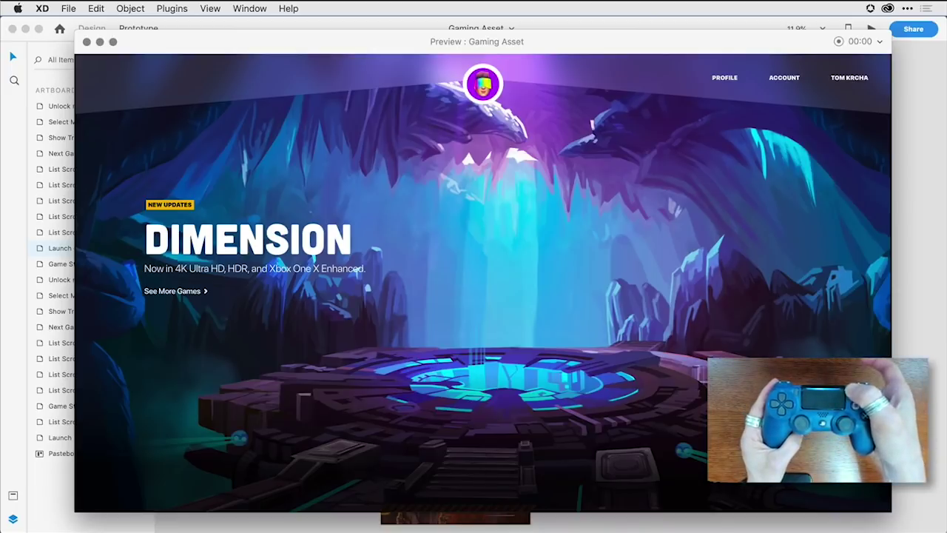
- Bring up the game card row and move focus from Lost Ark to Portal 4 and back
key(Down)
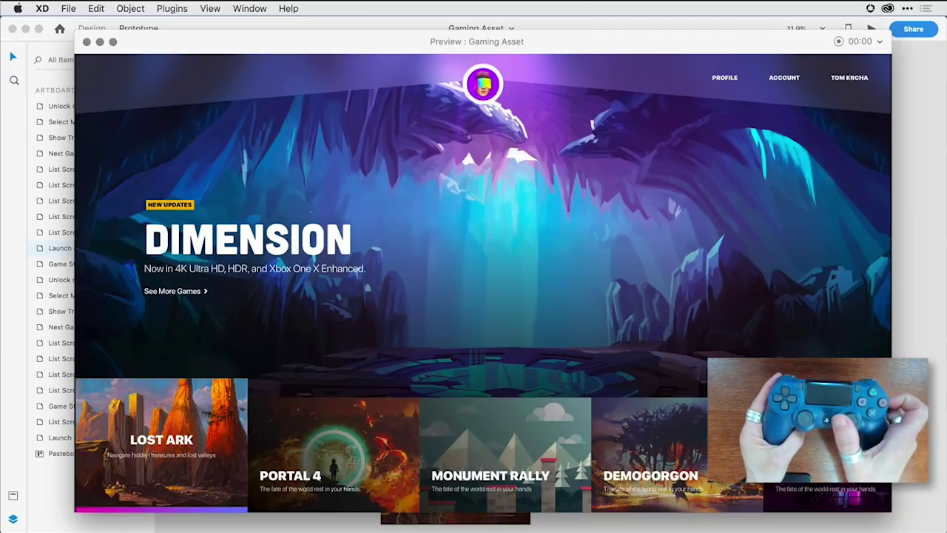
key(Right)
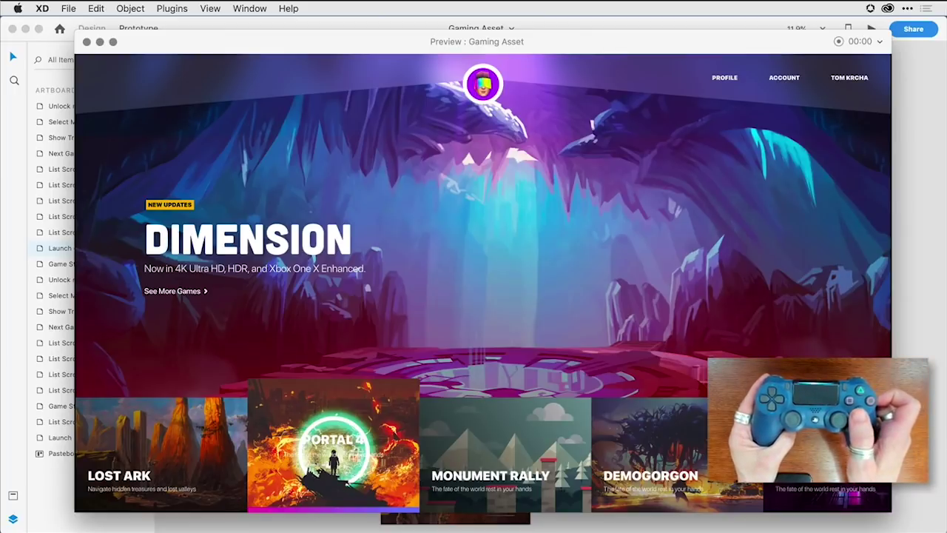
key(Left)
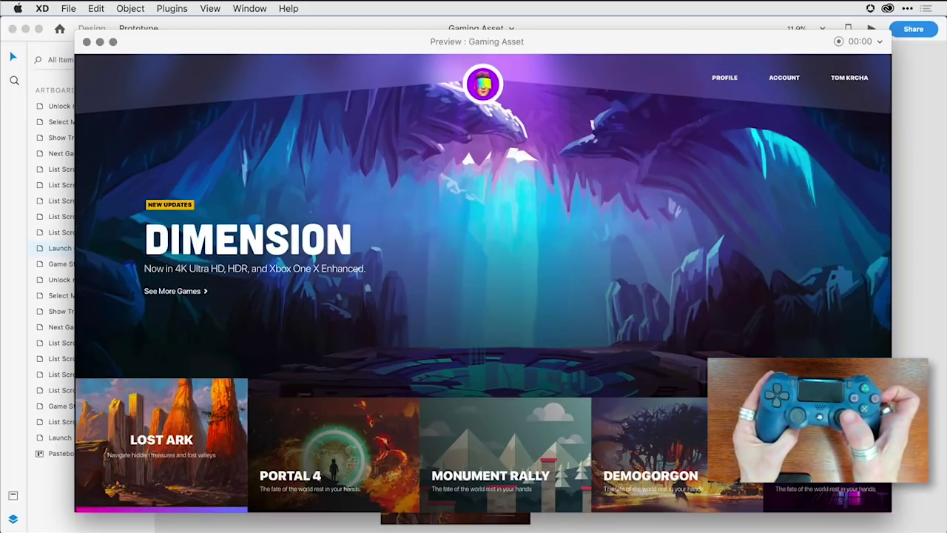
- Open the Lost Ark screen, return to the Dimension home screen, and minimize the preview
key(Return)
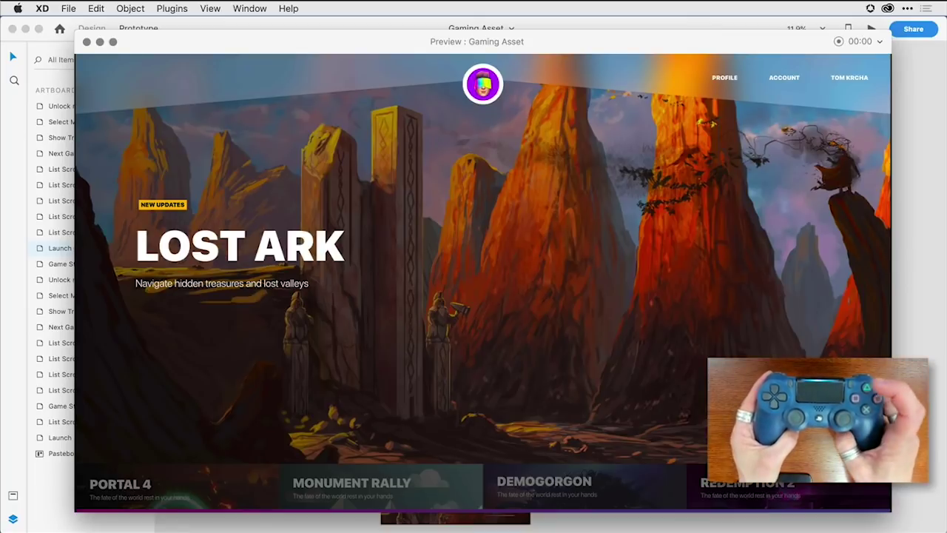
key(Escape)
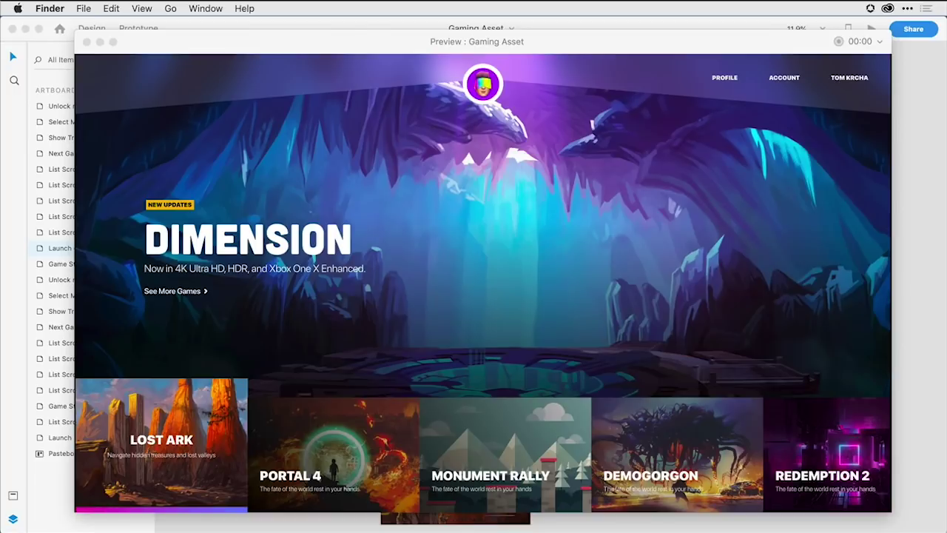
click(101, 42)
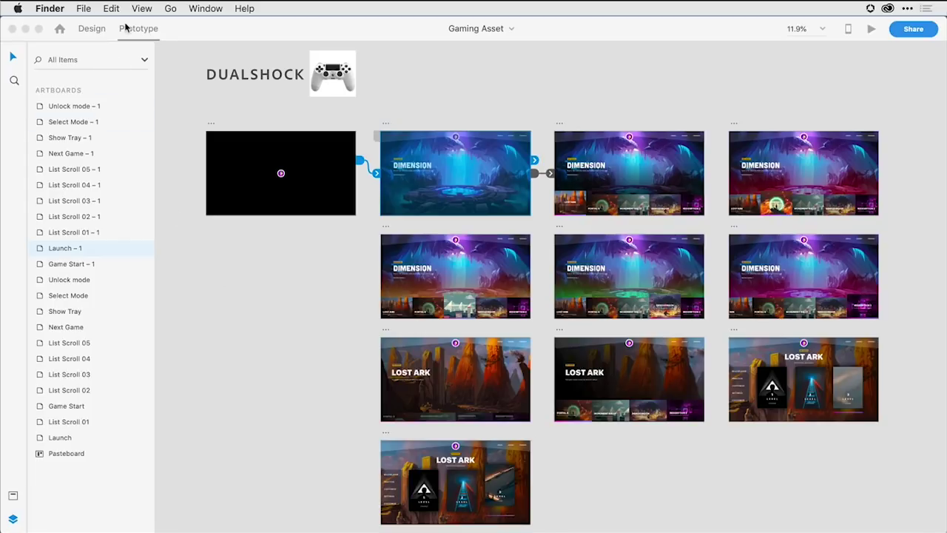
- Zoom in and open Launch – 1's interaction: Options key, Auto-Animate to List Scroll 01 – 1
click(474, 179)
scroll(475, 180, up, 3)
scroll(474, 177, up, 4)
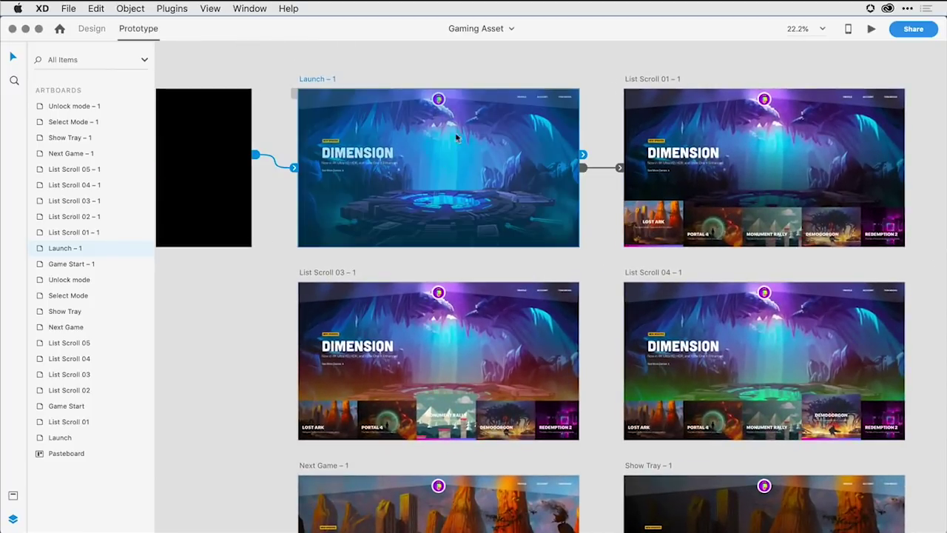
click(323, 76)
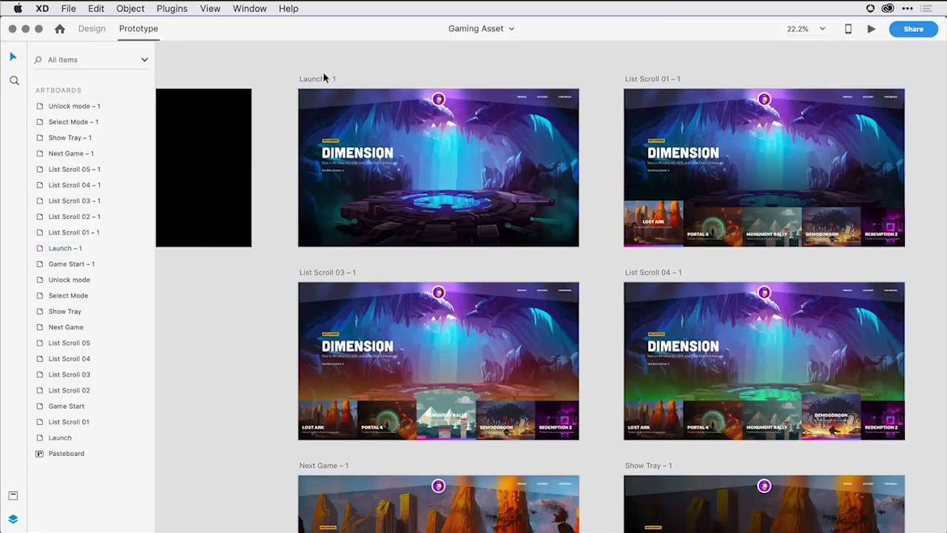
click(321, 78)
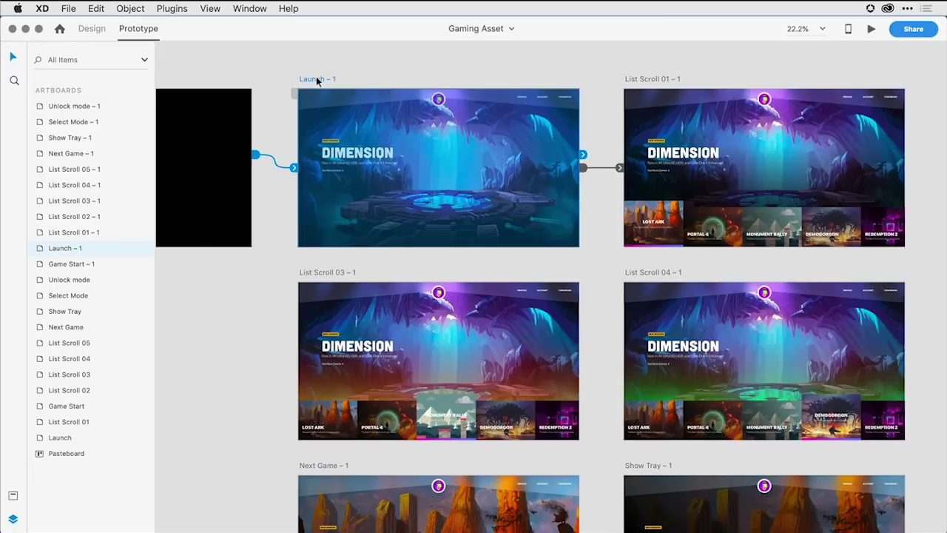
click(584, 168)
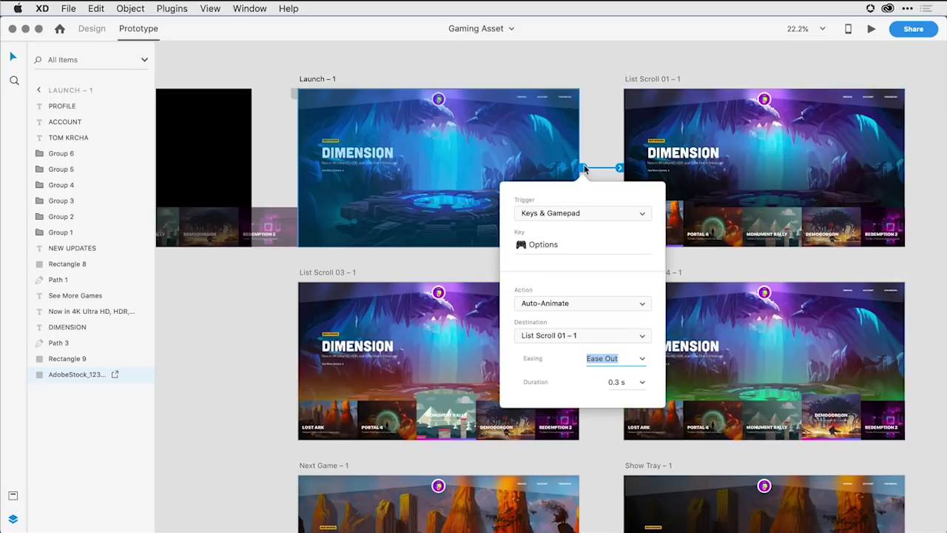
- Keep Launch – 1's Keys & Gamepad trigger on the Options key and close the interaction settings
click(598, 215)
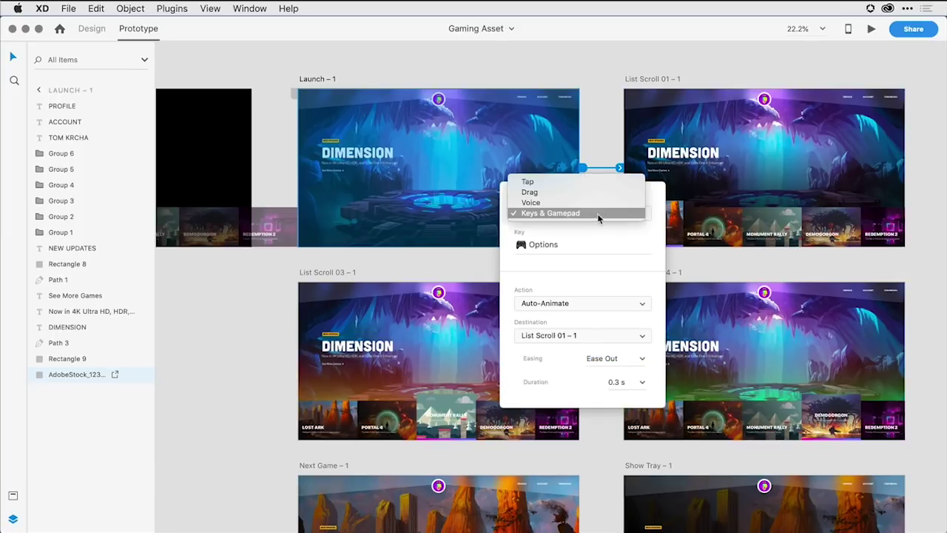
click(599, 214)
click(567, 245)
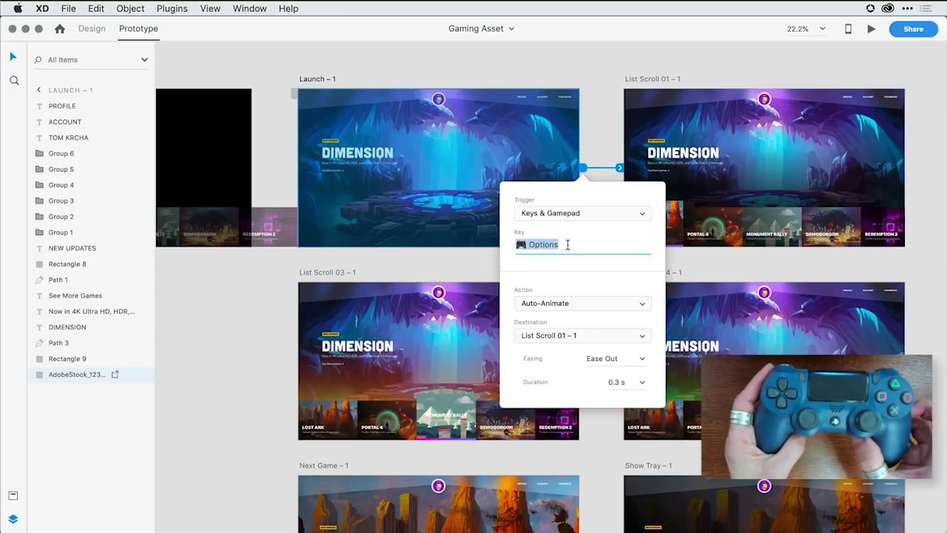
click(599, 140)
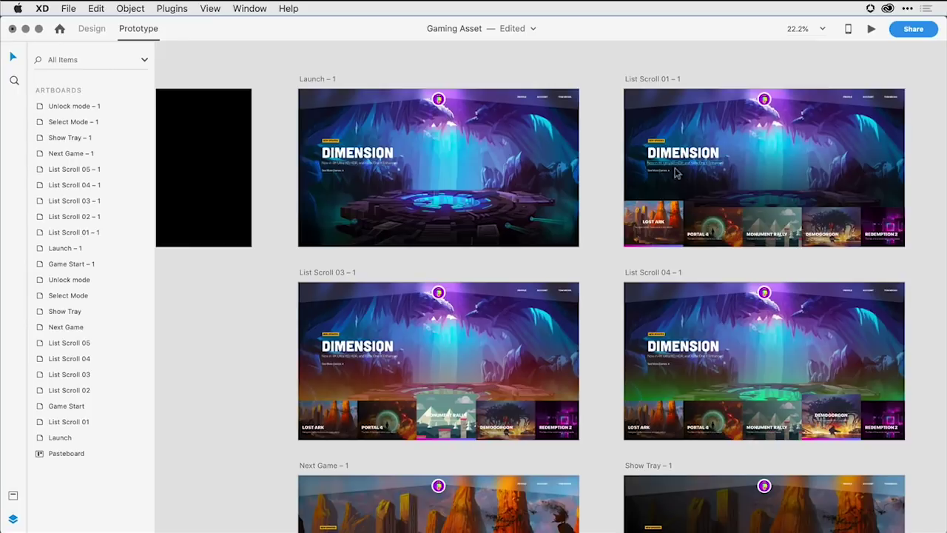
- Zoom out to about 10.6% and scroll up to the XBOX game artboards above DUALSHOCK
scroll(603, 230, down, 5)
scroll(602, 231, down, 3)
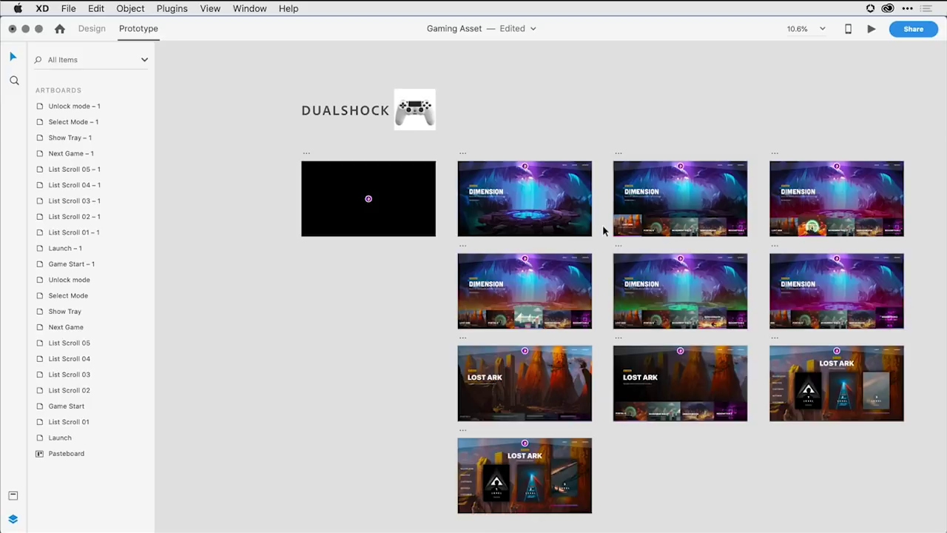
scroll(603, 155, up, 10)
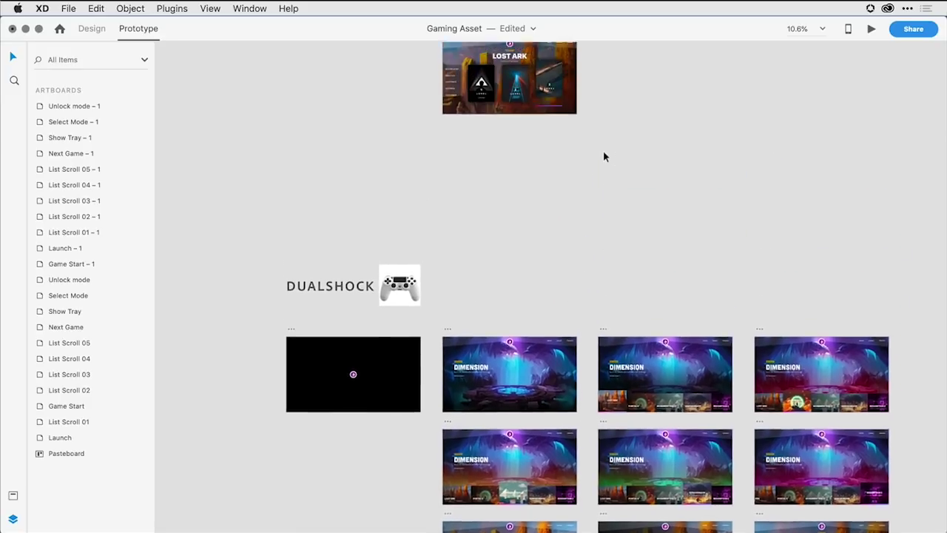
scroll(603, 155, up, 5)
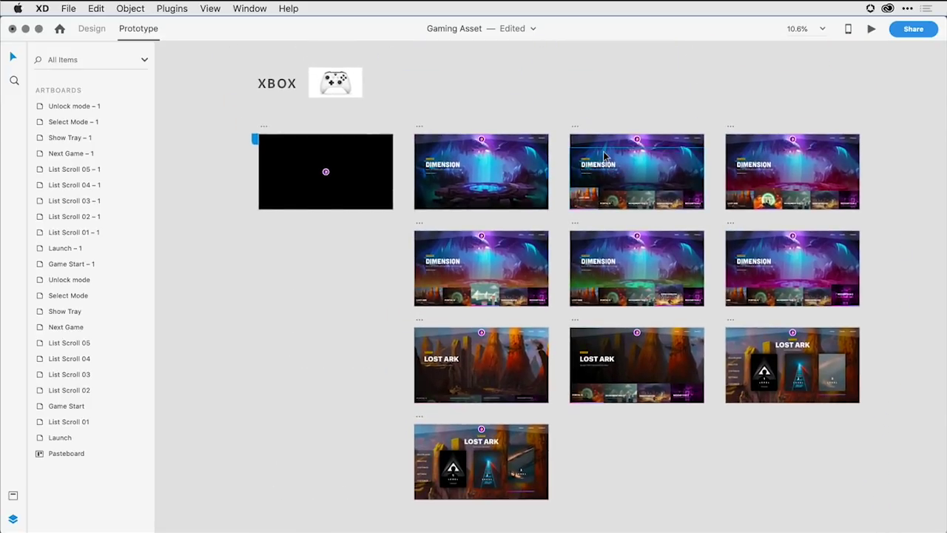